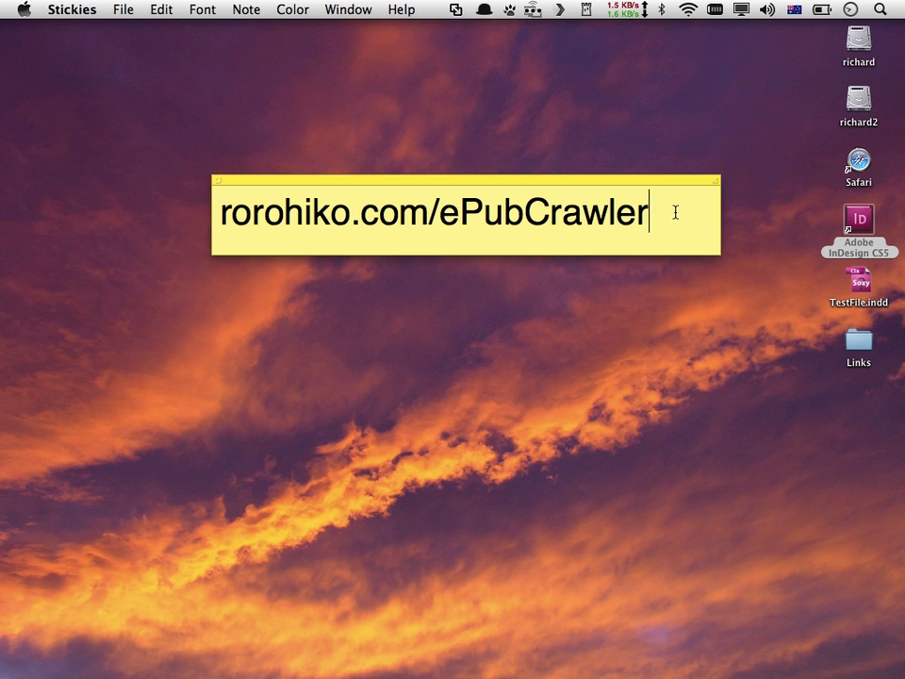
Highlight the rorohiko.com/ePubCrawler web address on the Stickies note.
mouse_move(674, 212)
mouse_move(222, 217)
drag(663, 230, 215, 215)
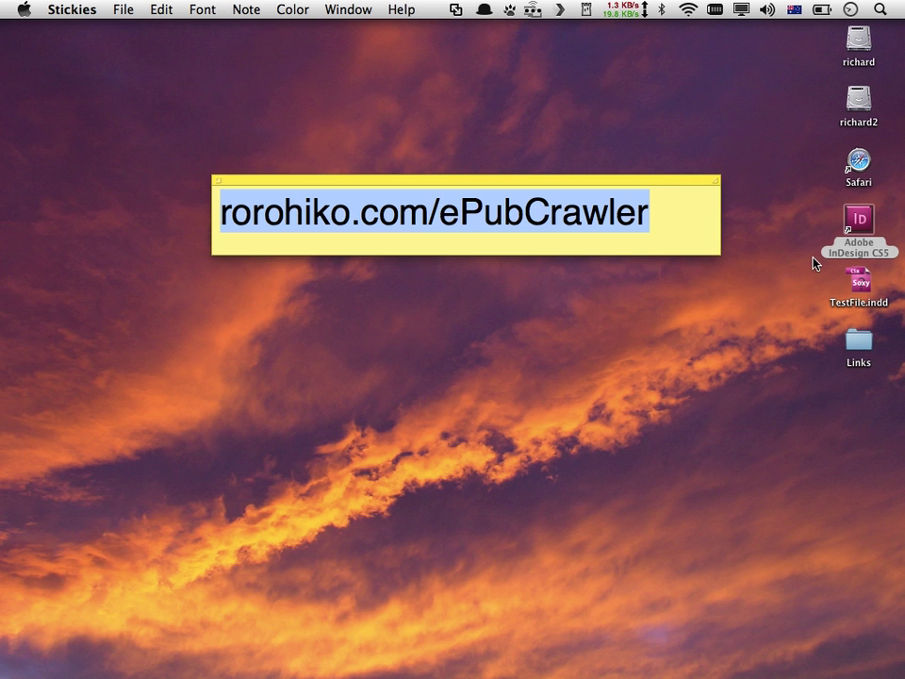
Launch Safari and download ePubCrawler.0.1.6.zip from the Rorohiko page.
double_click(859, 162)
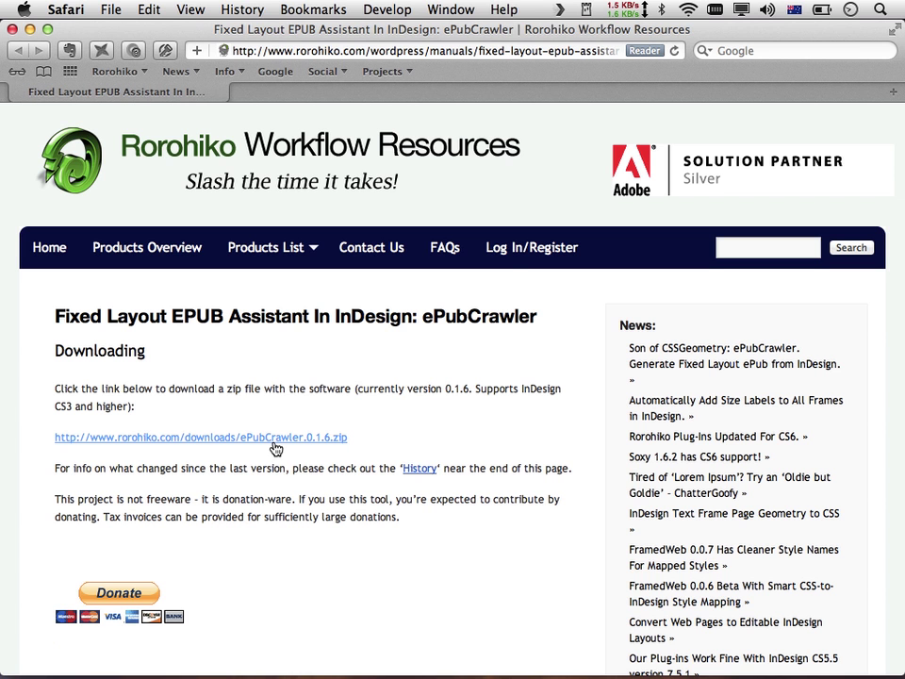
click(275, 443)
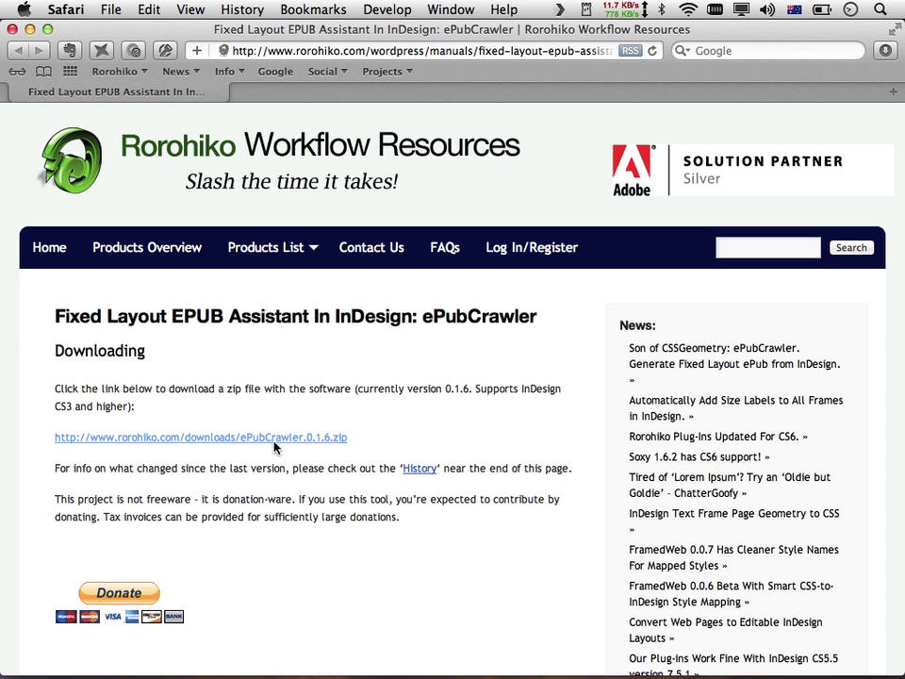
Close the Safari window and show the Downloads folder in a Finder window.
click(12, 31)
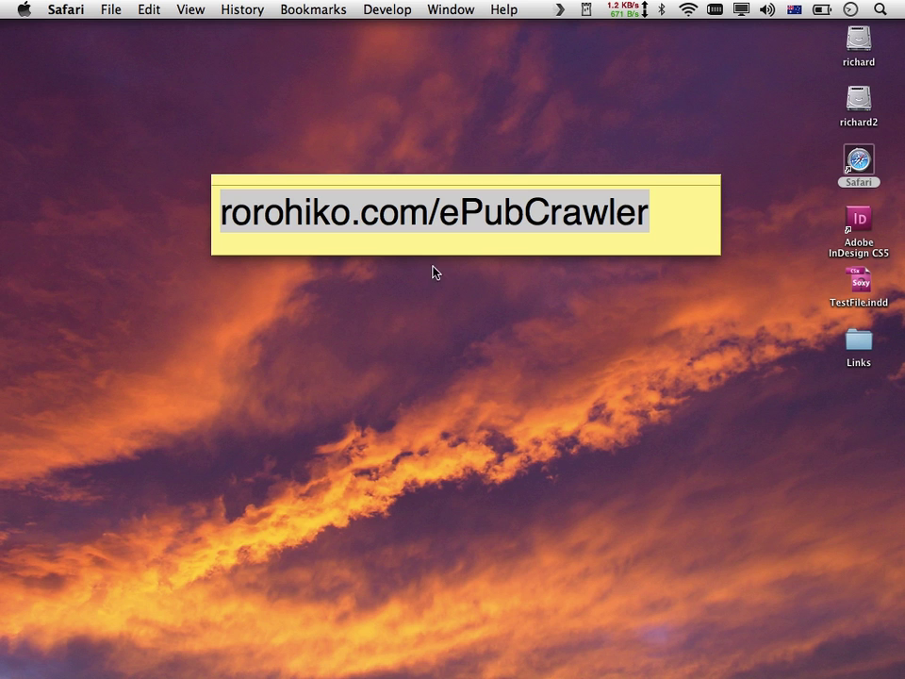
mouse_move(839, 674)
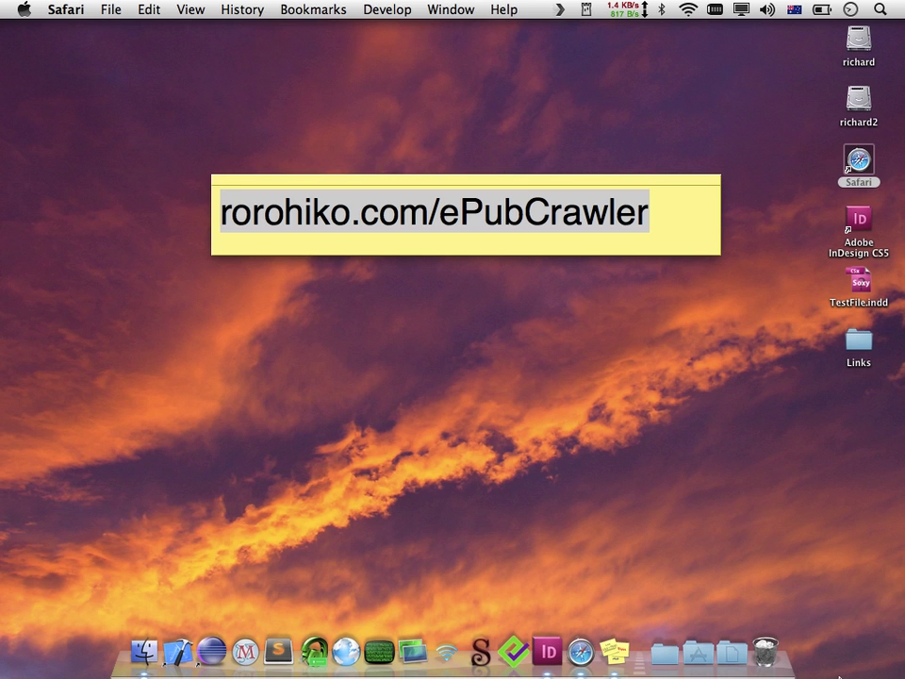
click(665, 653)
click(666, 554)
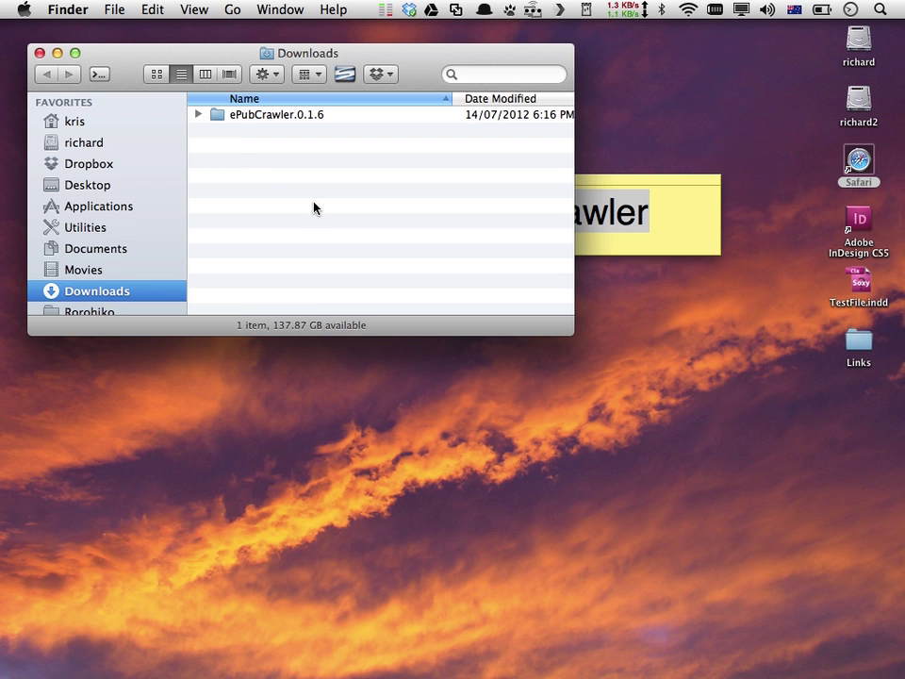
Move the extracted ePubCrawler.0.1.6 folder to the Trash and drag ePubCrawler.0.1.6.zip back into Downloads.
click(222, 121)
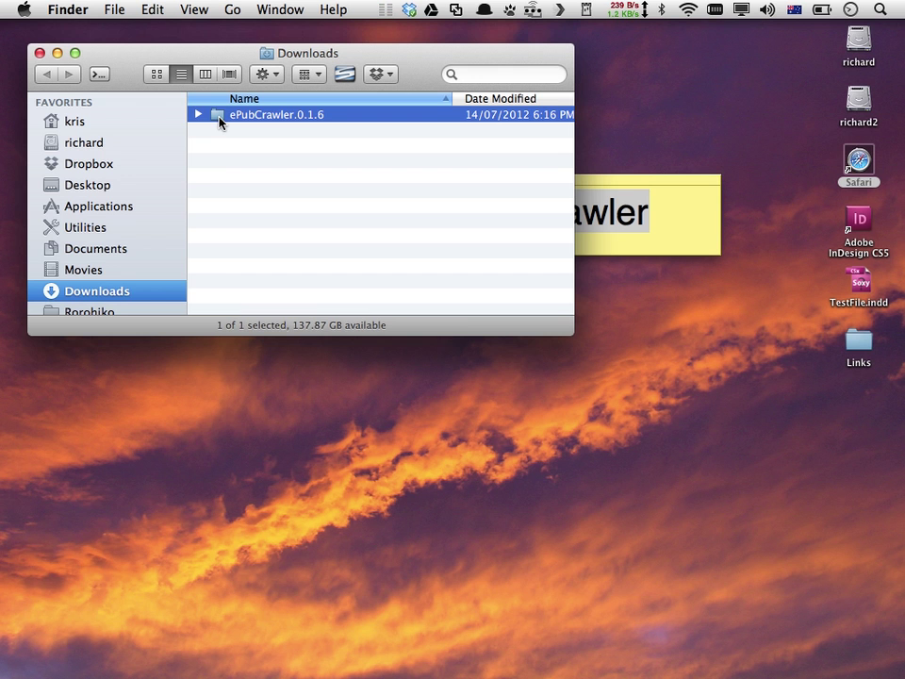
key(super+BackSpace)
mouse_move(820, 676)
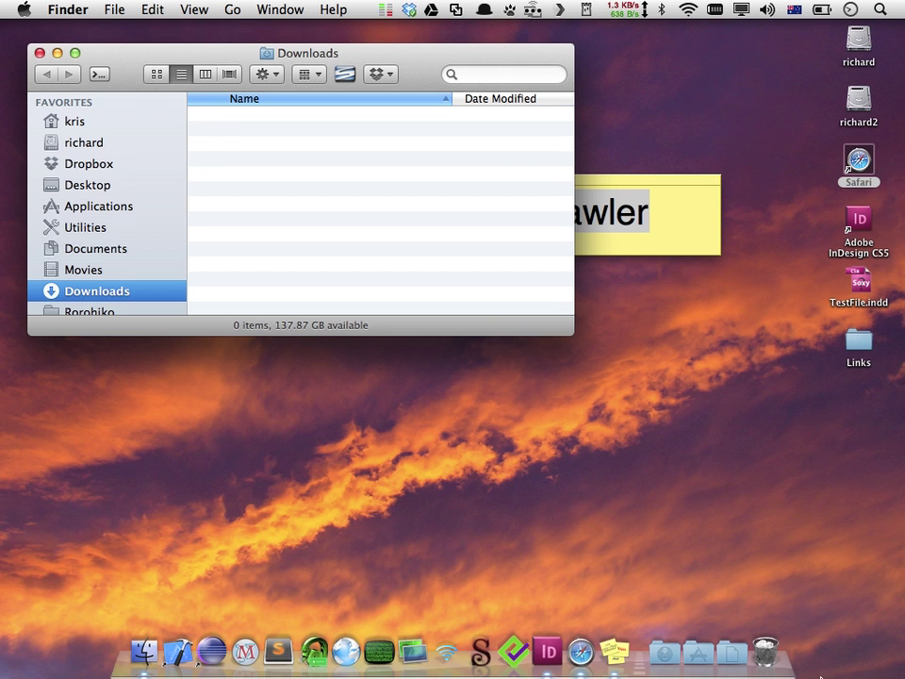
click(766, 650)
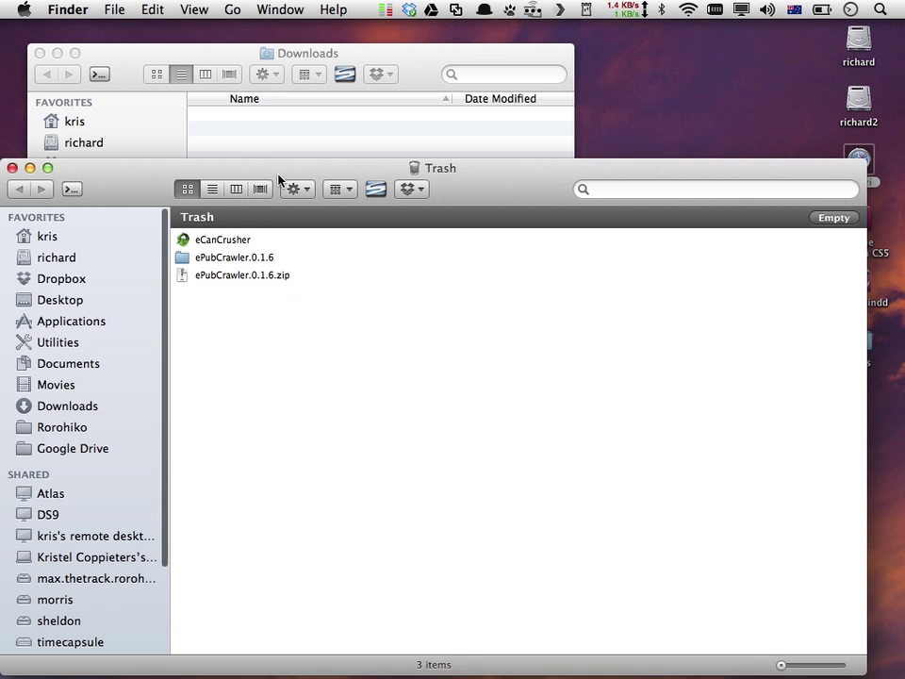
drag(232, 275, 259, 119)
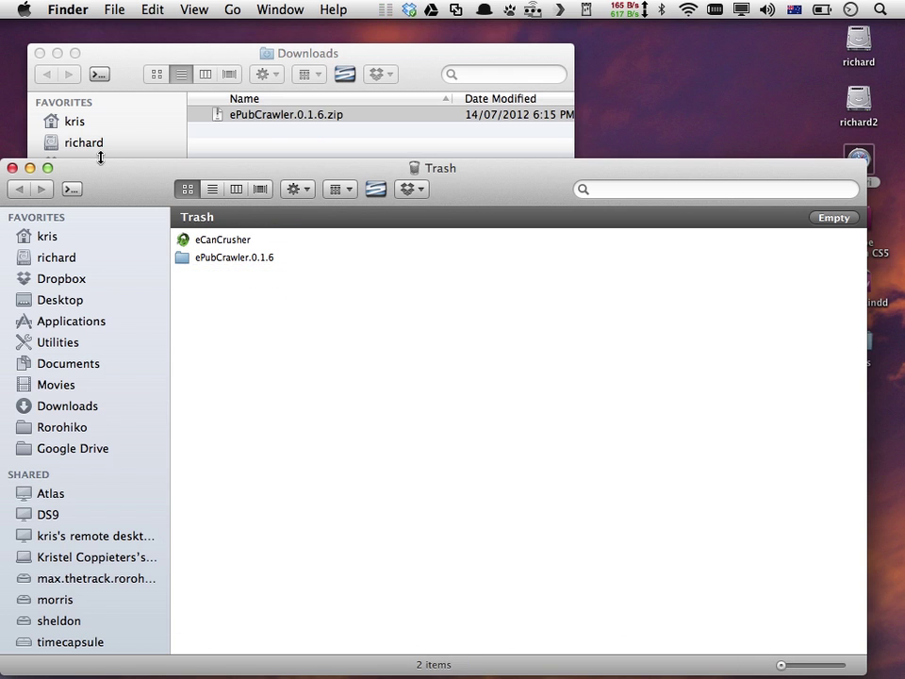
click(12, 168)
click(267, 266)
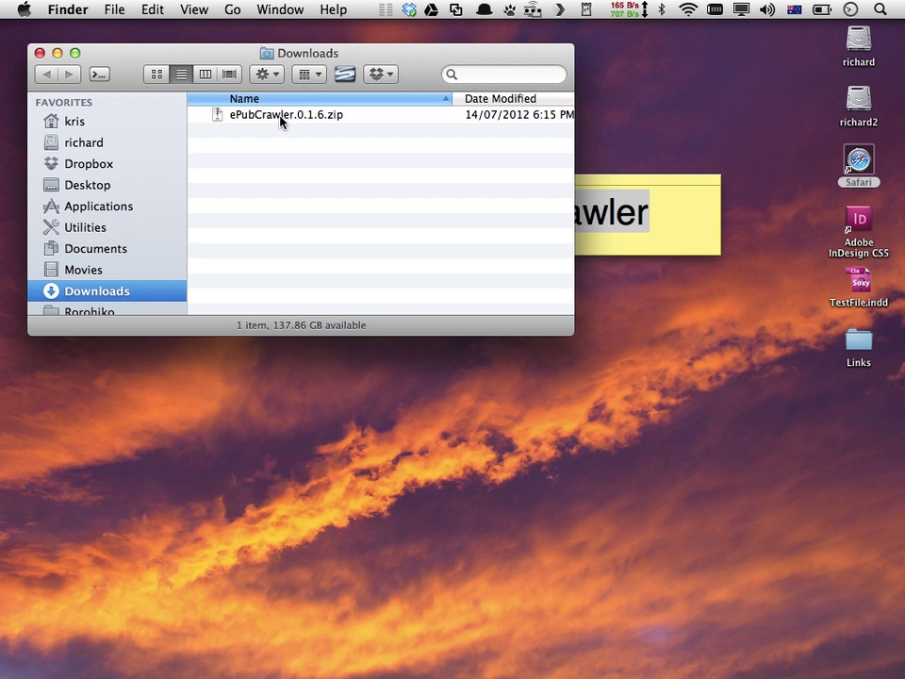
Expand ePubCrawler.0.1.6.zip into its folder, then move the zip to the Trash.
double_click(280, 118)
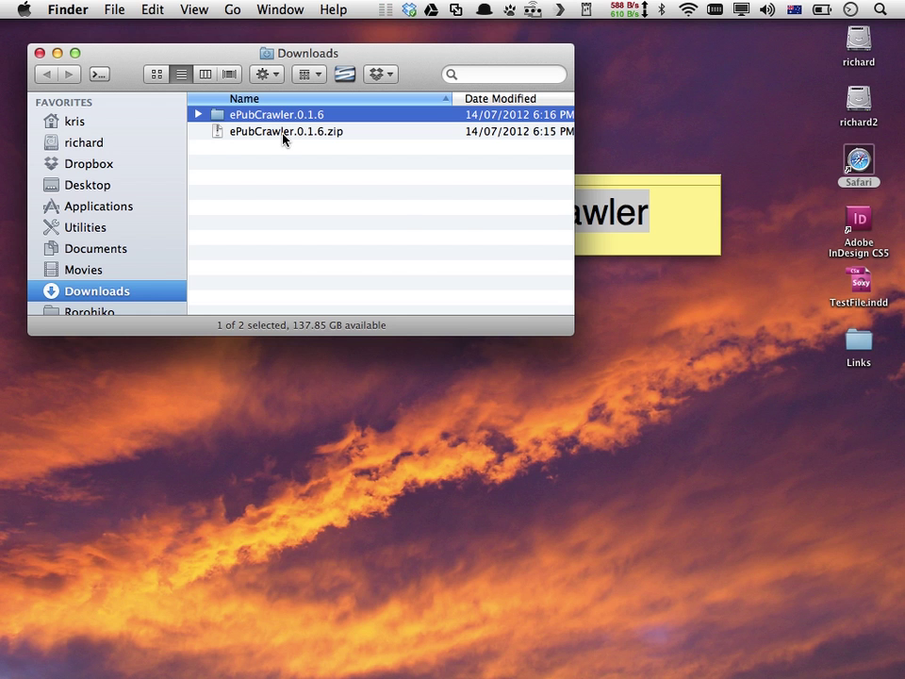
right_click(283, 139)
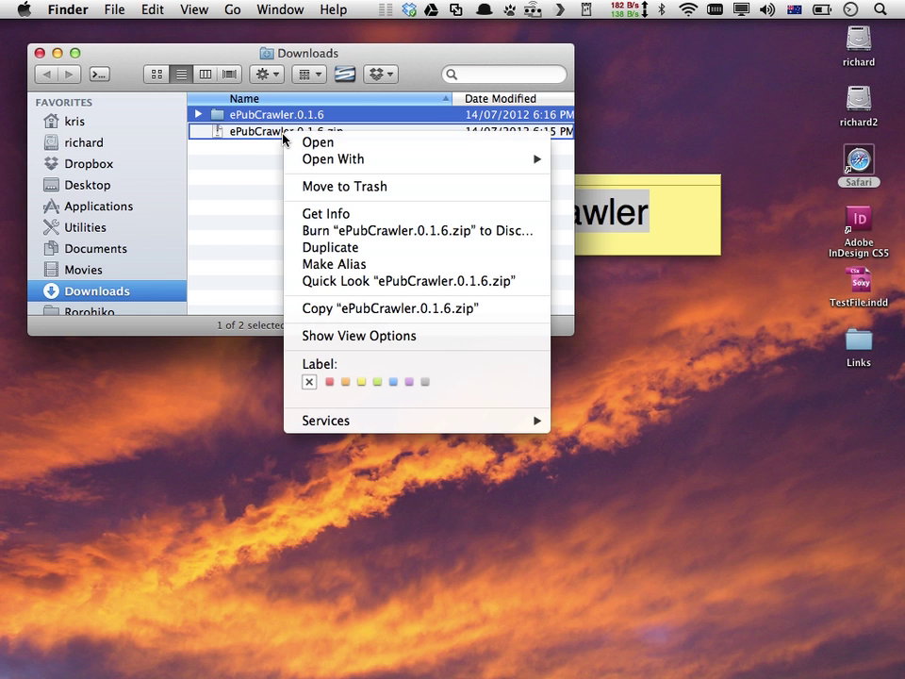
click(319, 187)
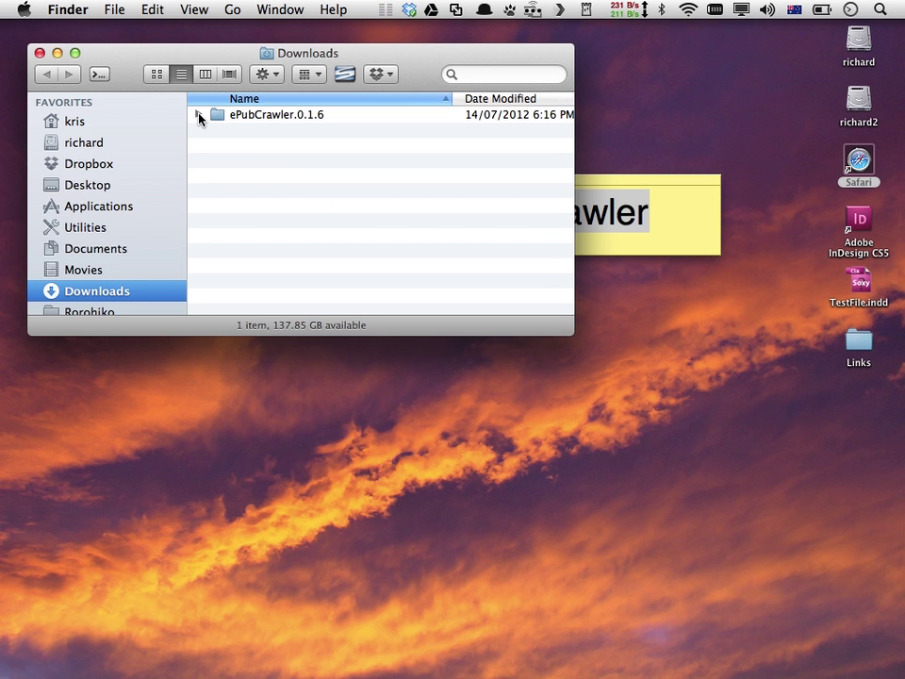
Expand ePubCrawler.0.1.6 and its eCanCrusher subfolder to show Mac.zip and Win.zip.
click(198, 115)
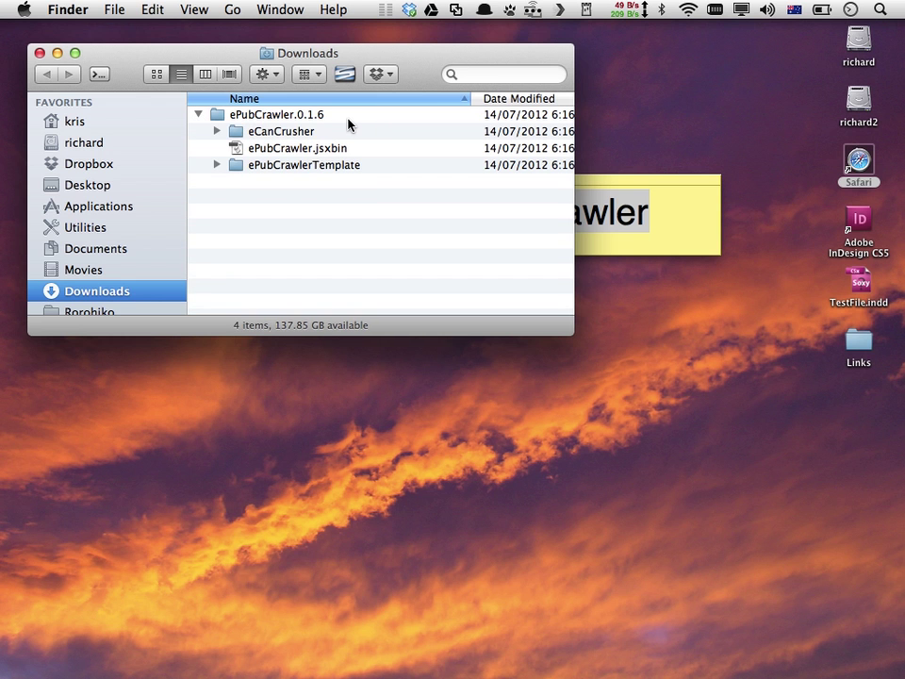
click(216, 133)
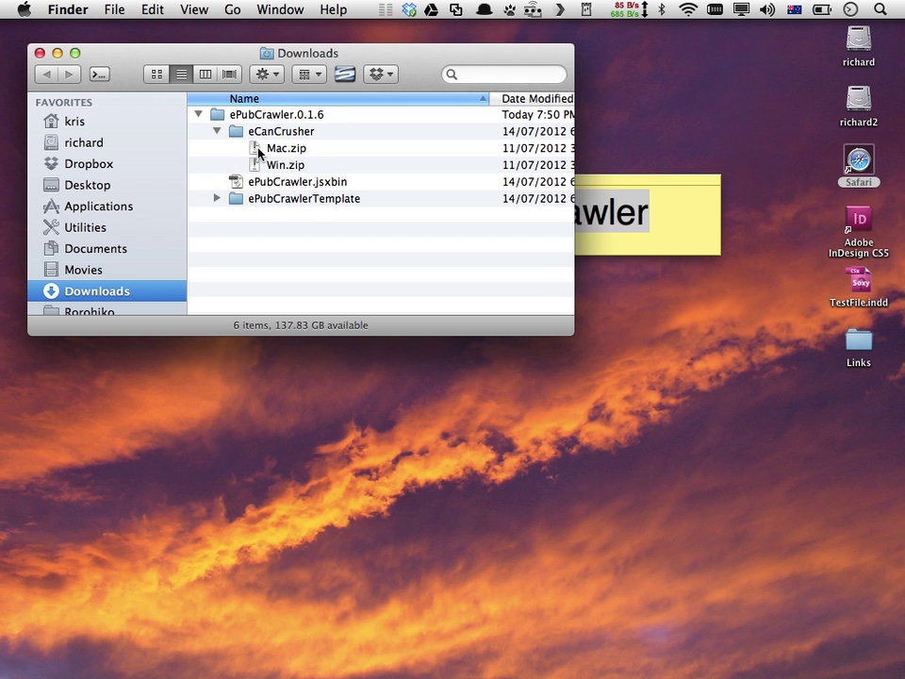
Unzip Mac.zip, move the eCanCrusher app into Applications, and add it to the Dock.
double_click(257, 153)
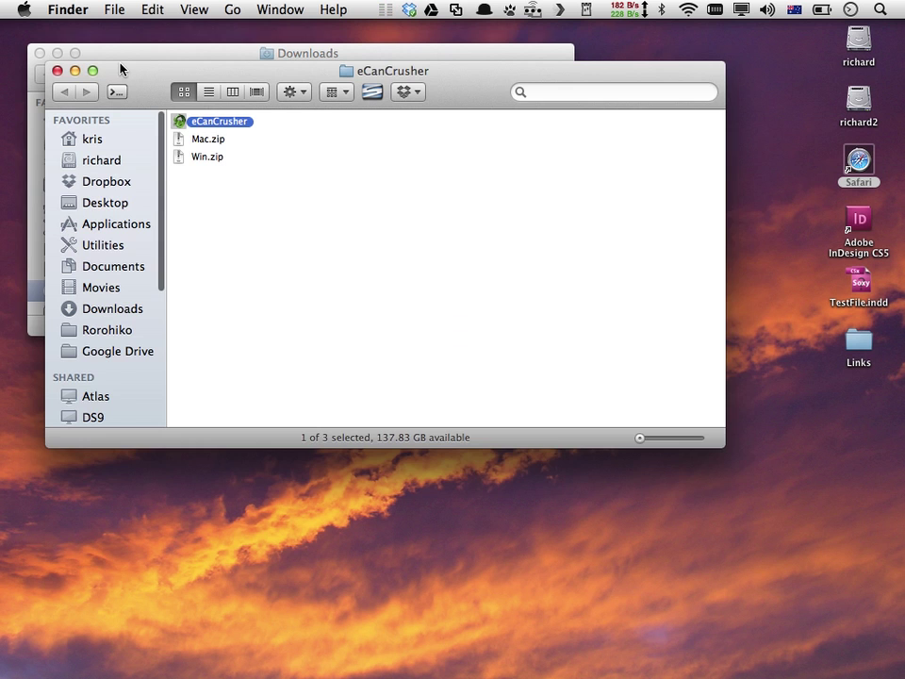
click(57, 71)
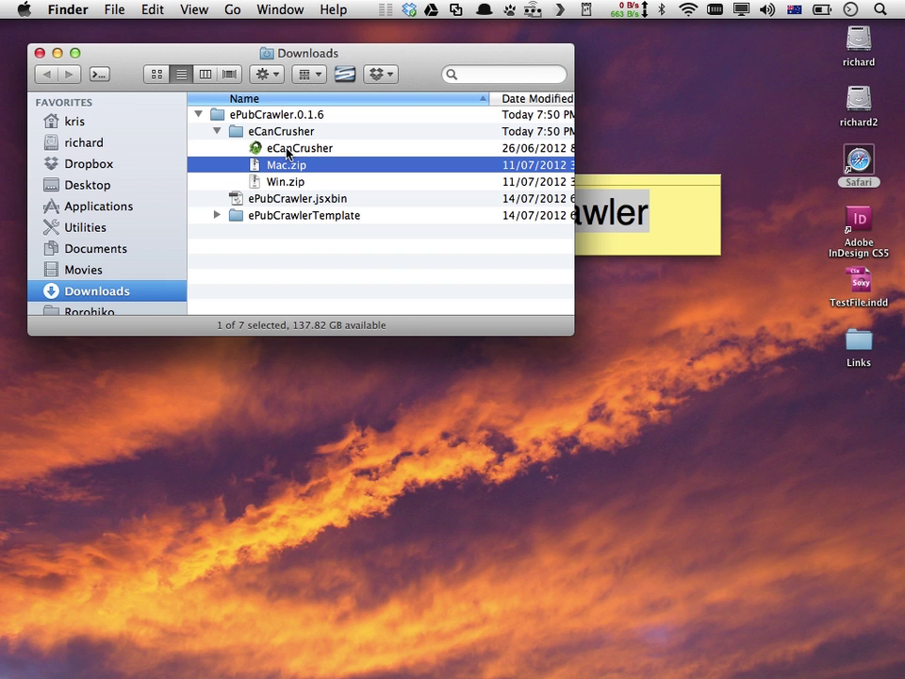
drag(286, 151, 149, 210)
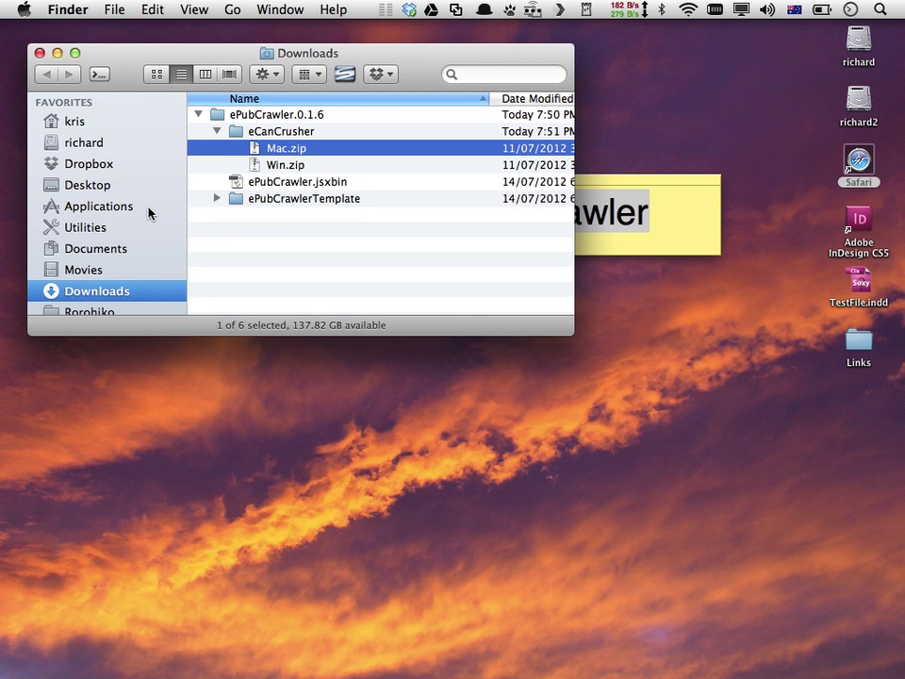
click(127, 208)
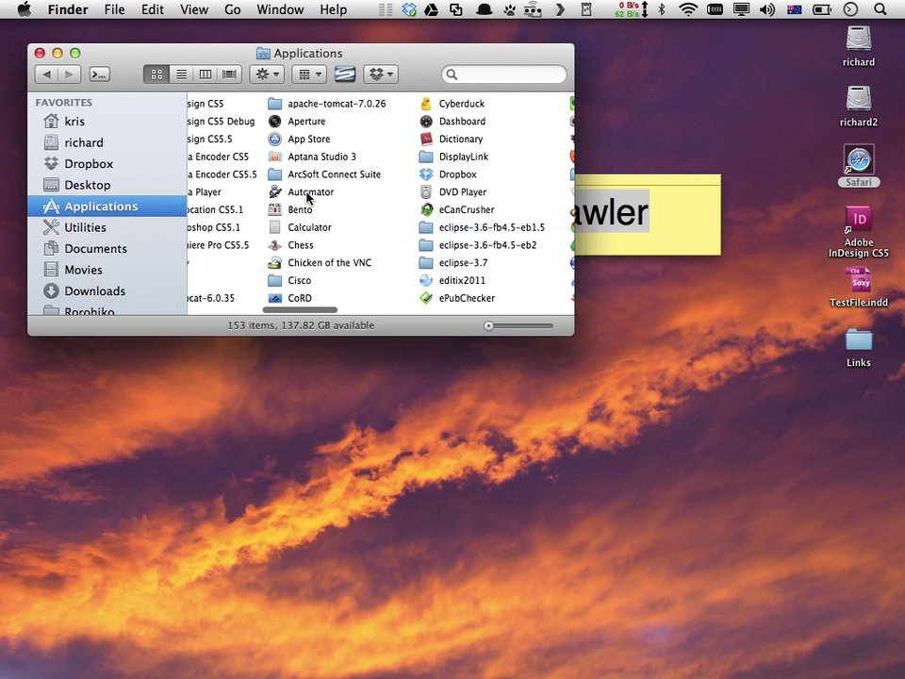
click(528, 186)
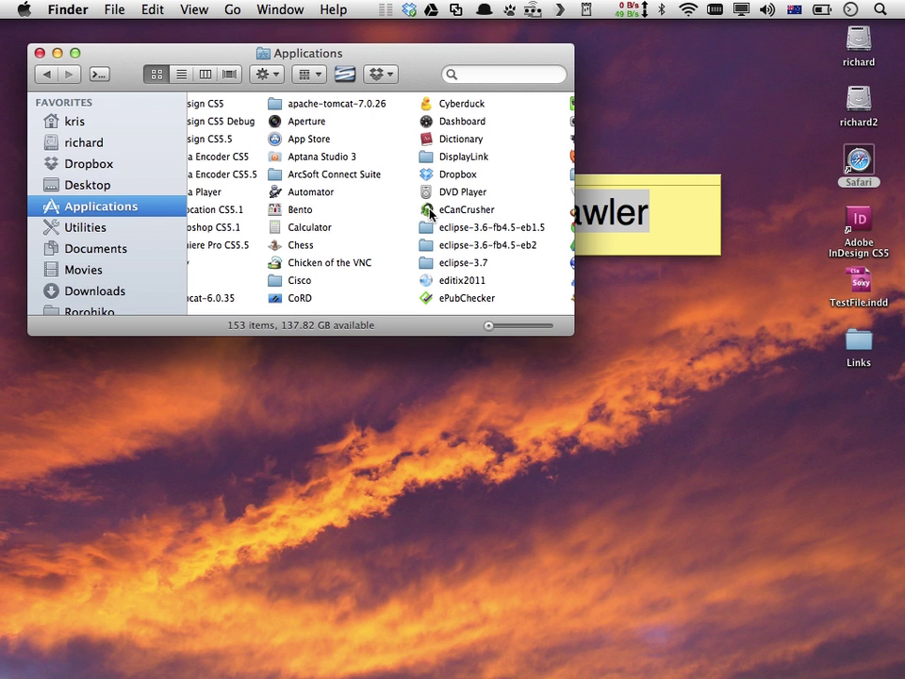
drag(429, 209, 443, 668)
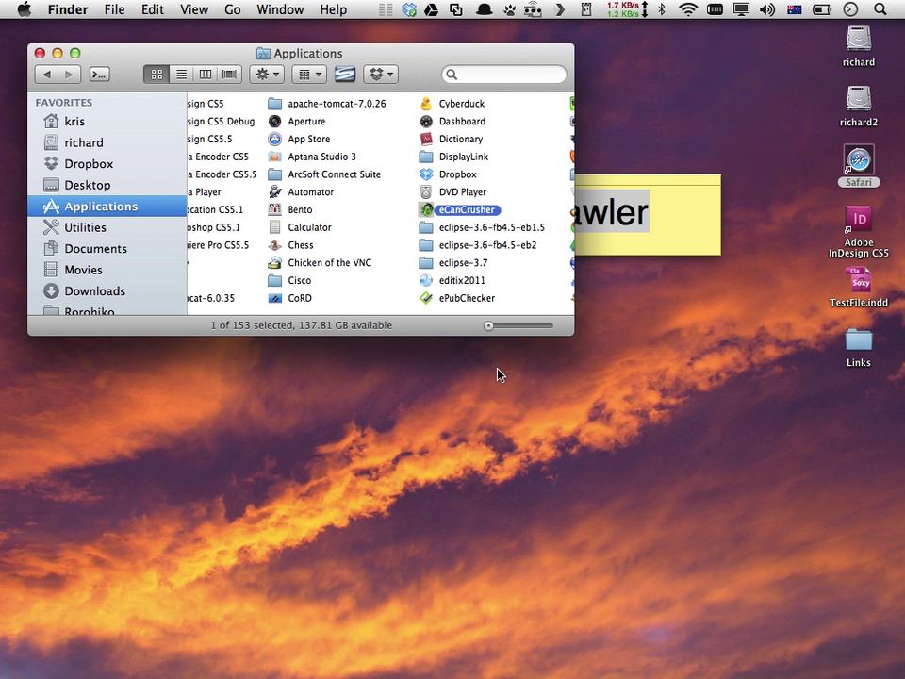
drag(479, 204, 503, 671)
Trash the eCanCrusher folder inside ePubCrawler.0.1.6, then launch Adobe InDesign CS5 from the desktop.
click(40, 53)
mouse_move(745, 672)
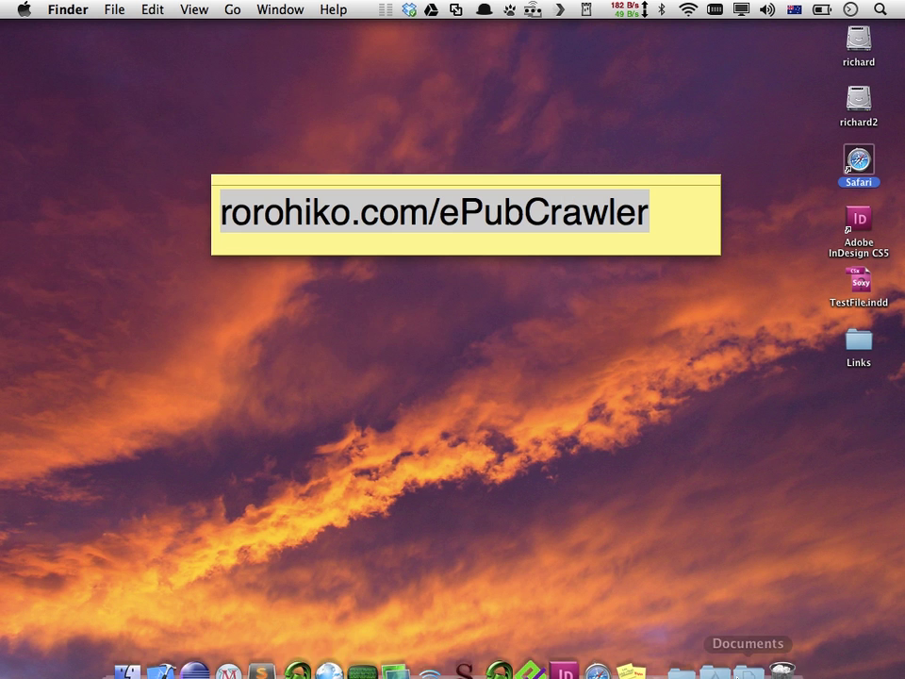
click(684, 660)
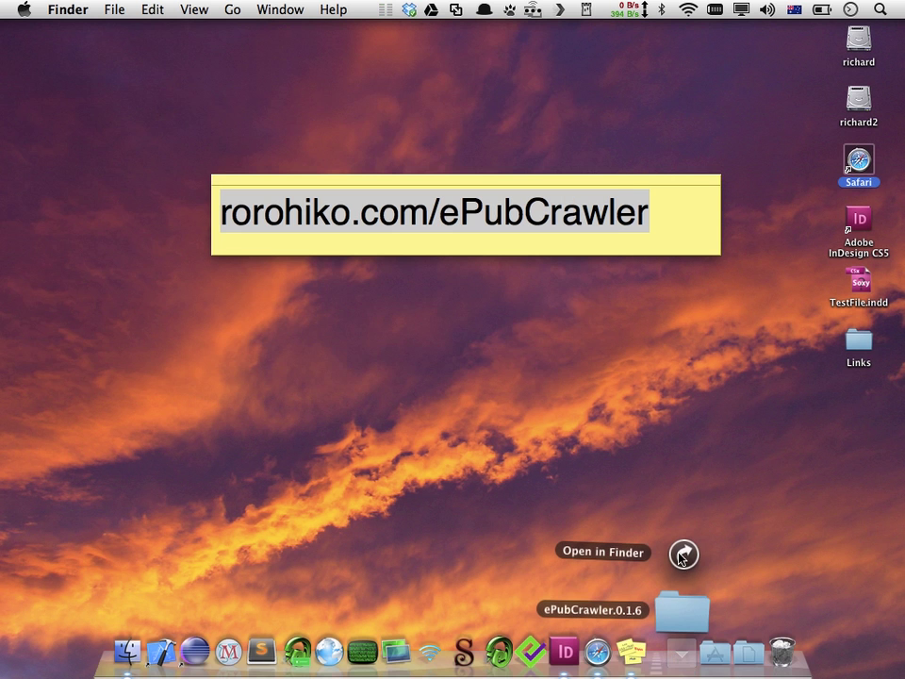
click(683, 555)
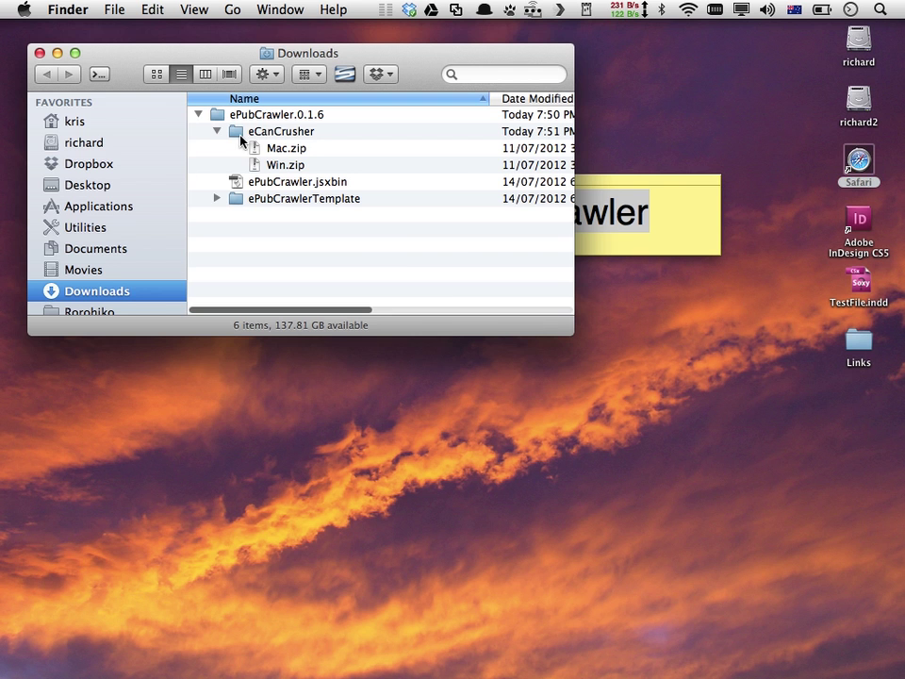
click(241, 138)
right_click(241, 138)
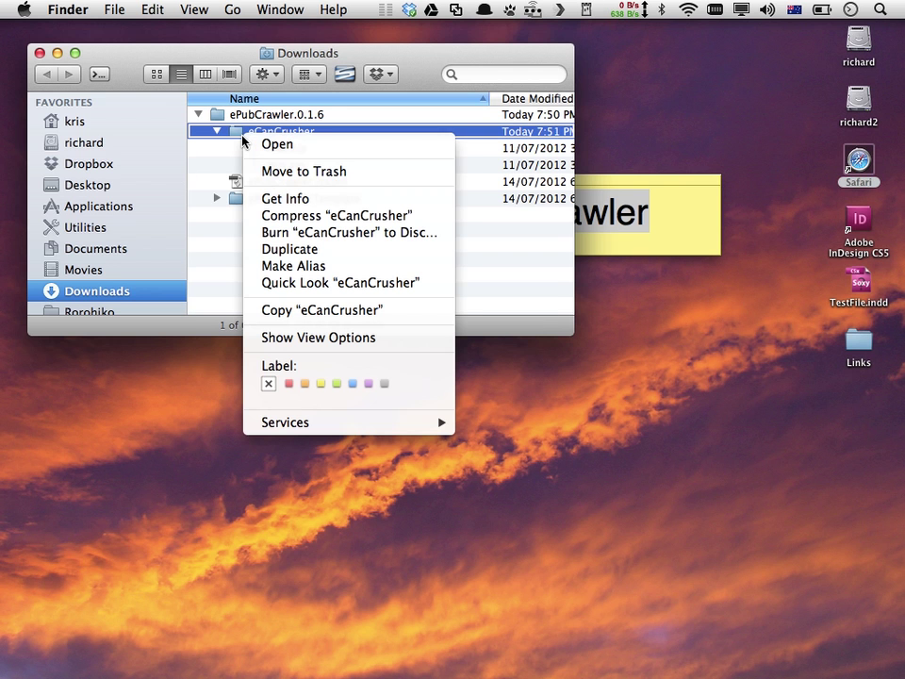
click(275, 171)
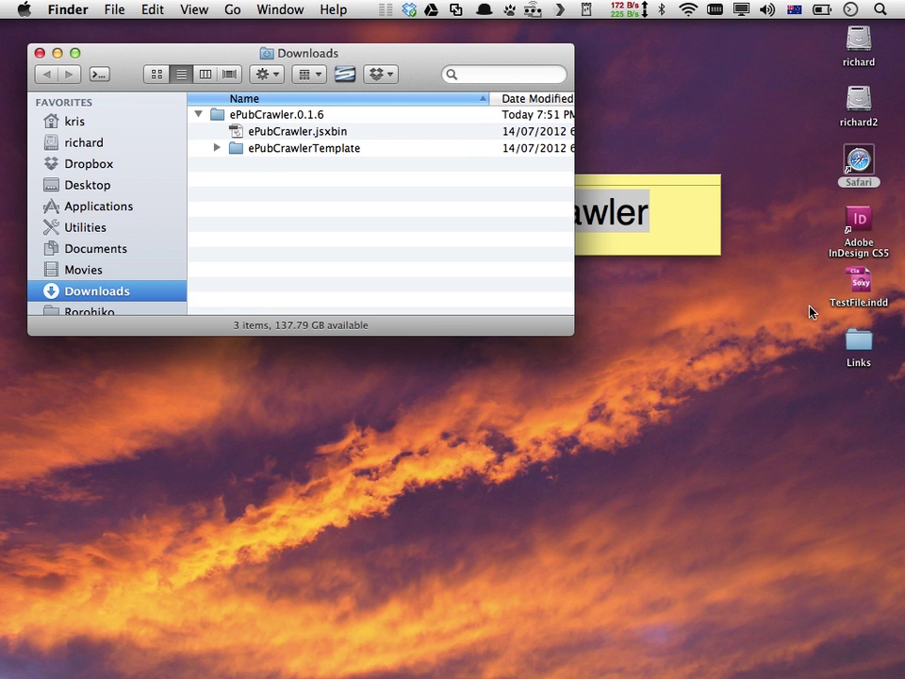
double_click(858, 221)
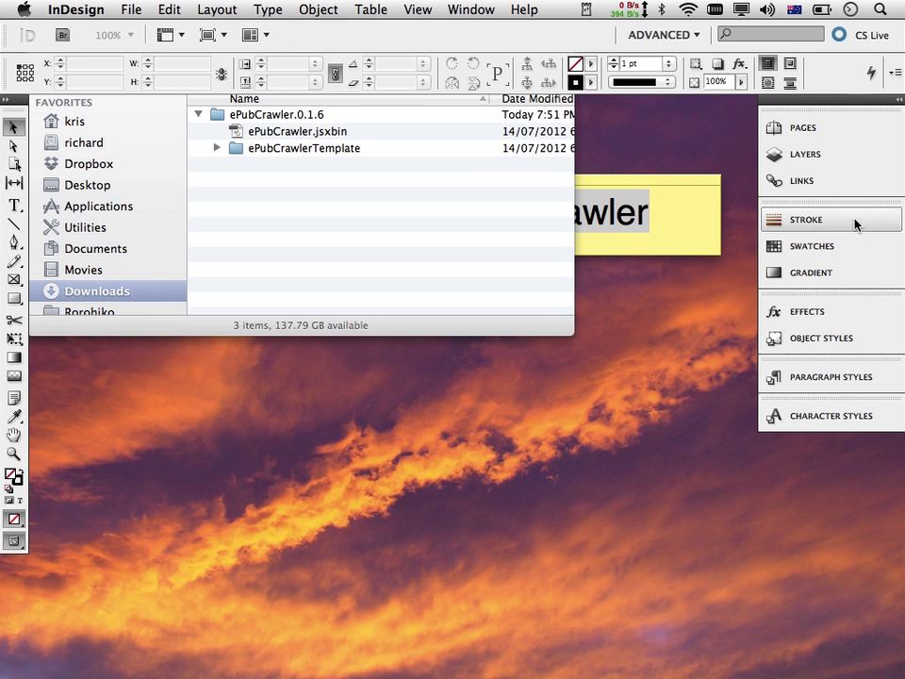
Show the Scripts panel via Window > Utilities > Scripts and move it lower on screen.
click(471, 11)
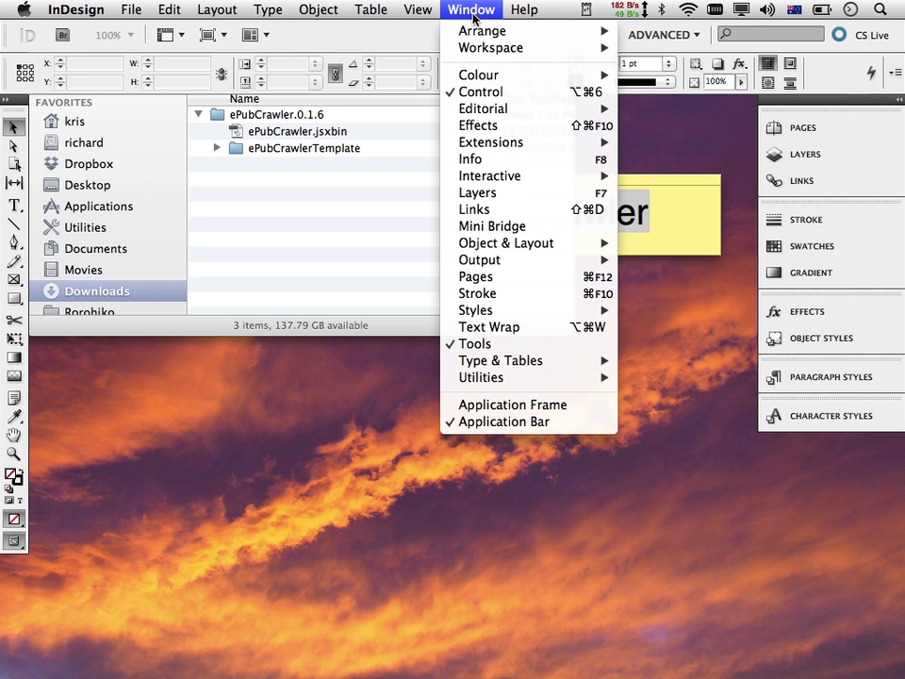
mouse_move(483, 379)
mouse_move(576, 378)
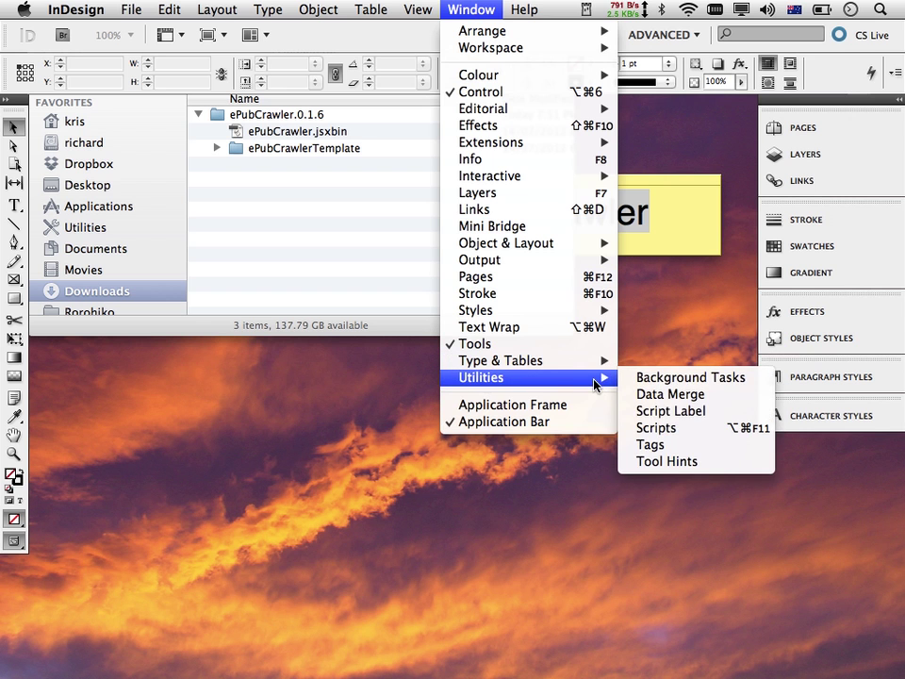
click(657, 428)
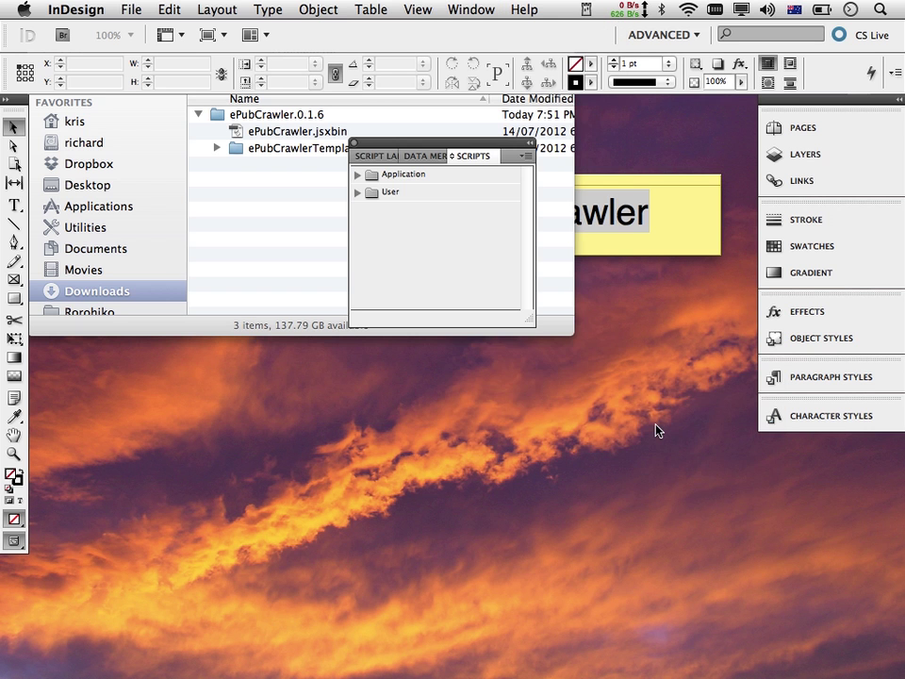
drag(443, 147, 468, 306)
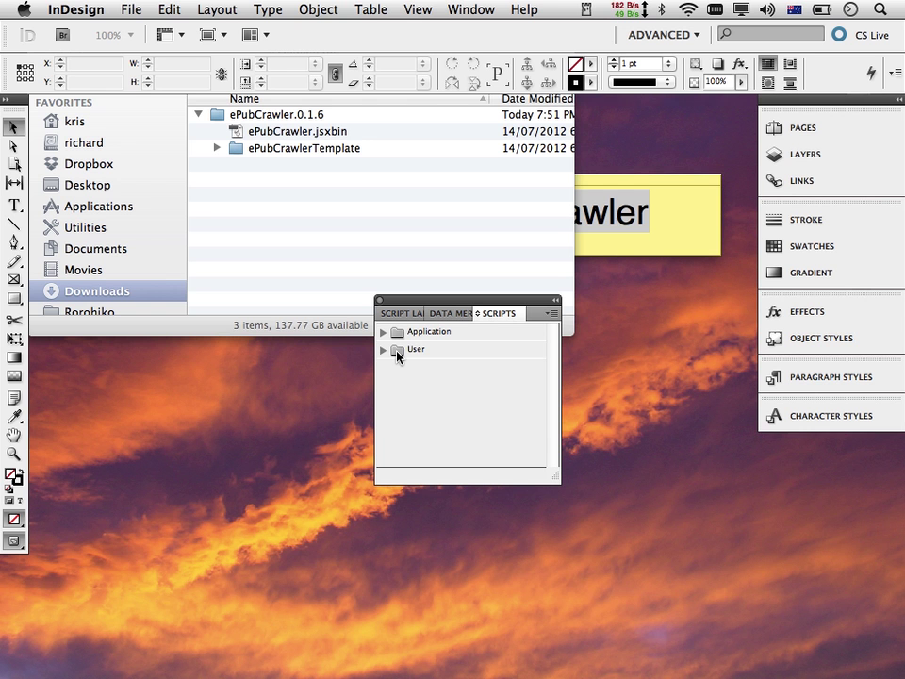
Use Reveal in Finder on the Scripts panel's User folder.
right_click(397, 355)
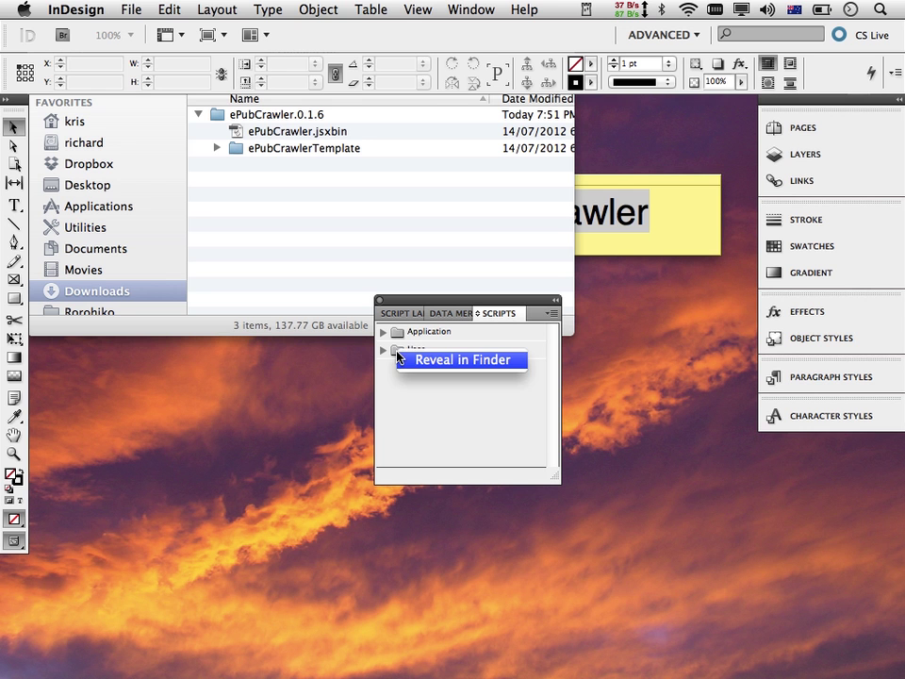
click(426, 366)
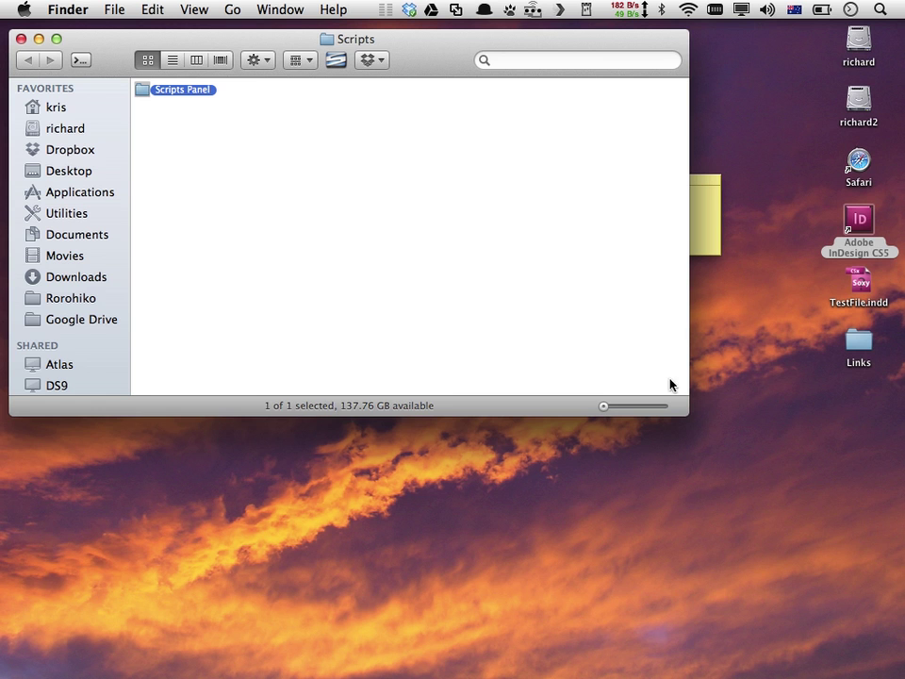
Shrink the Scripts window, move it clear of Downloads, and open the Scripts Panel folder.
drag(682, 406, 472, 280)
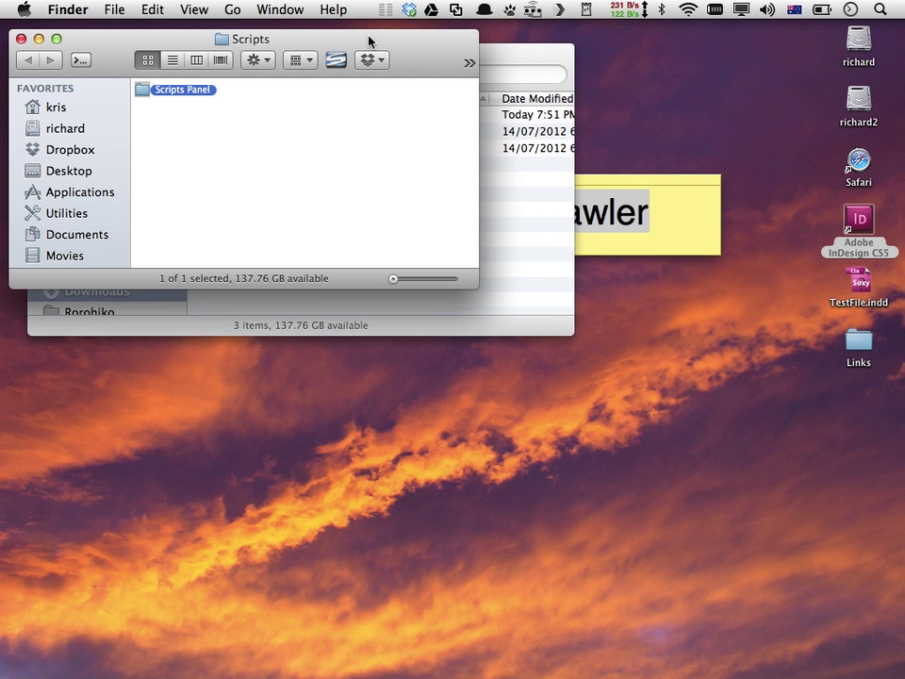
drag(369, 41, 484, 369)
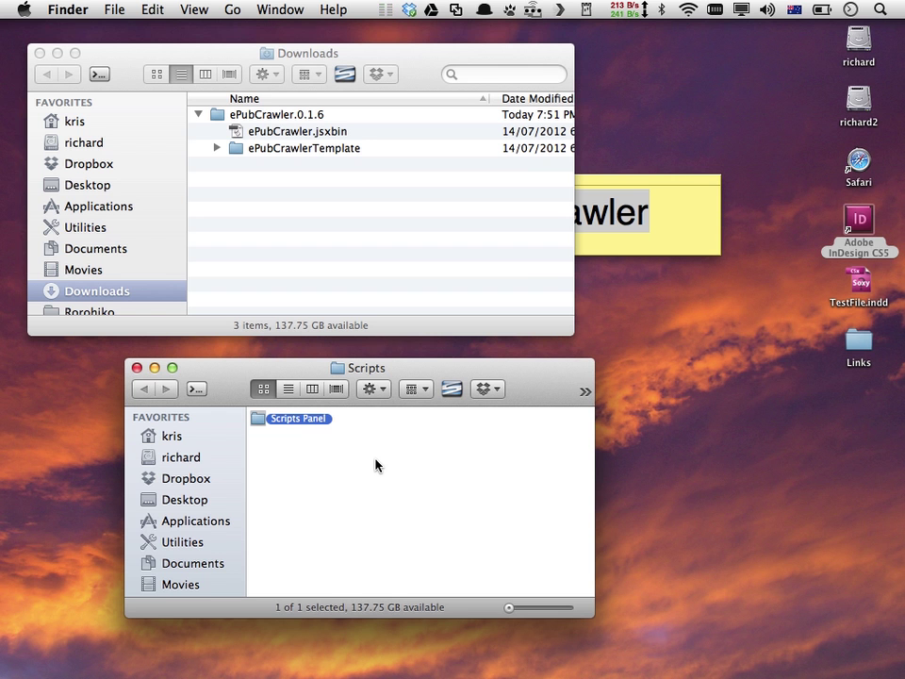
click(320, 453)
click(259, 421)
double_click(260, 420)
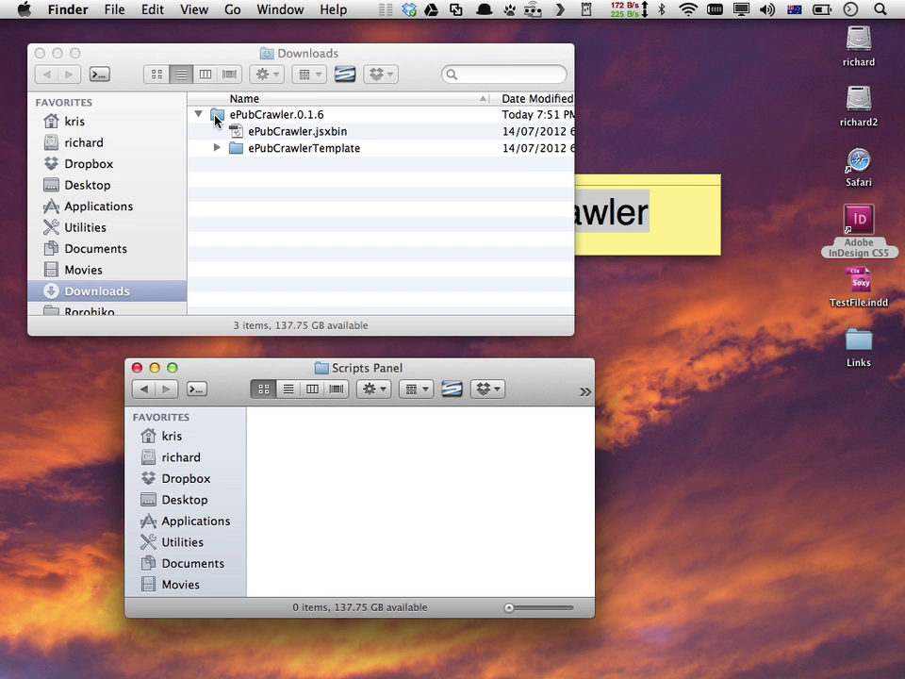
Move ePubCrawler.0.1.6 from Downloads into Scripts Panel and close the emptied Downloads window.
drag(216, 117, 302, 454)
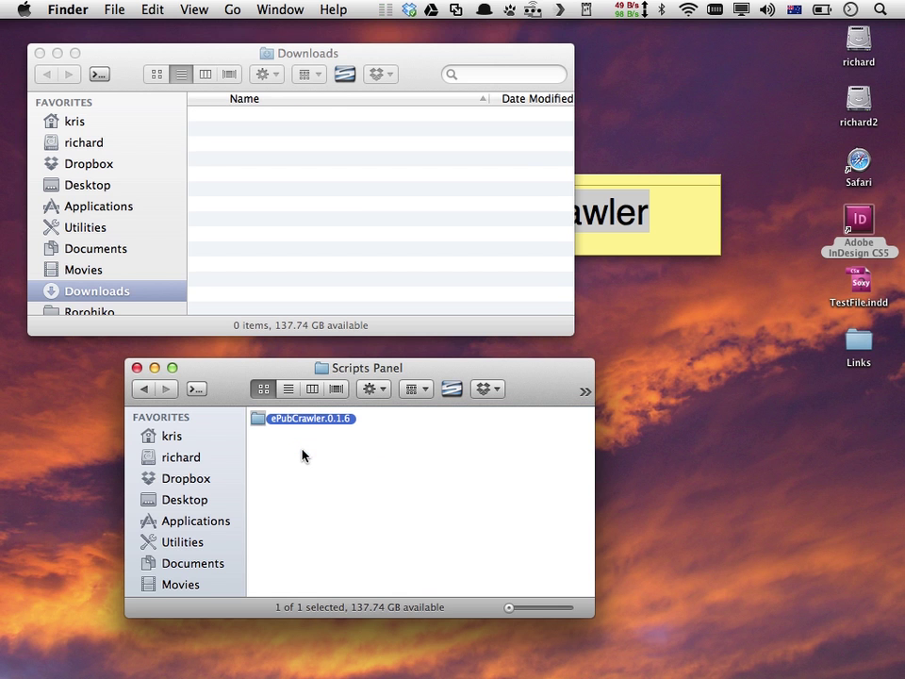
click(357, 200)
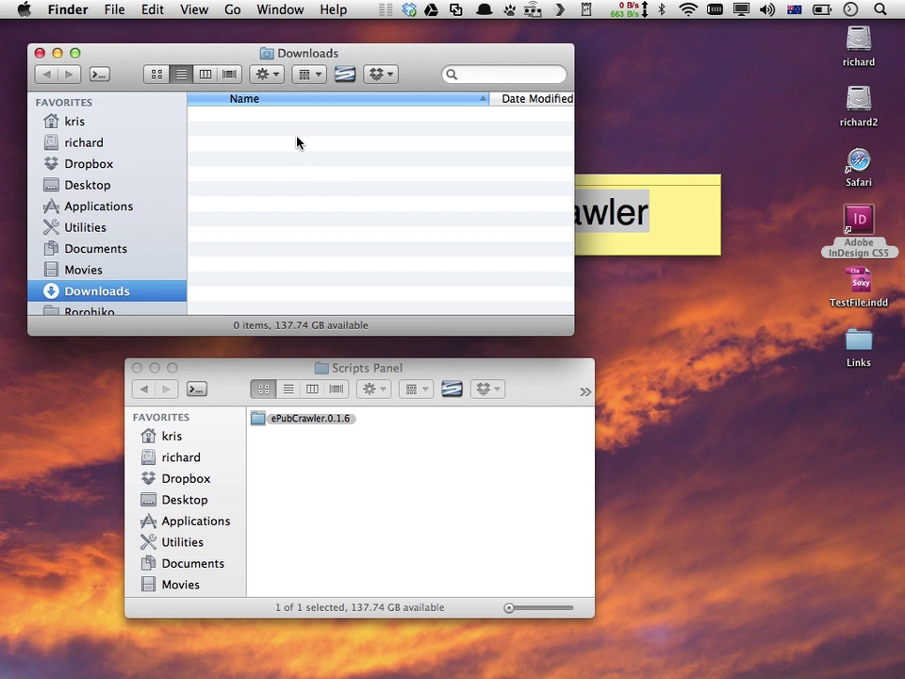
click(39, 53)
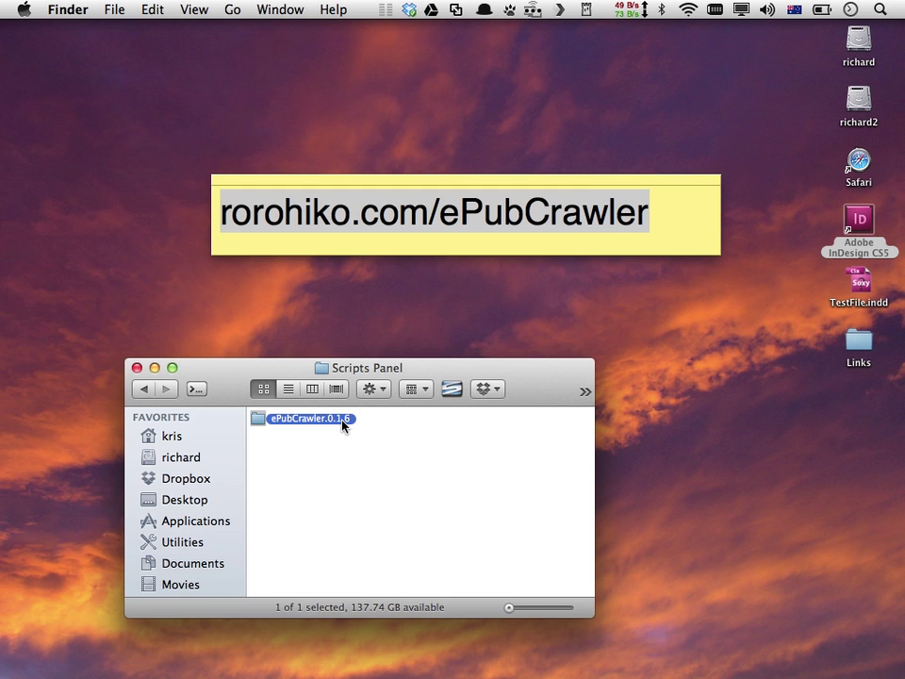
click(345, 475)
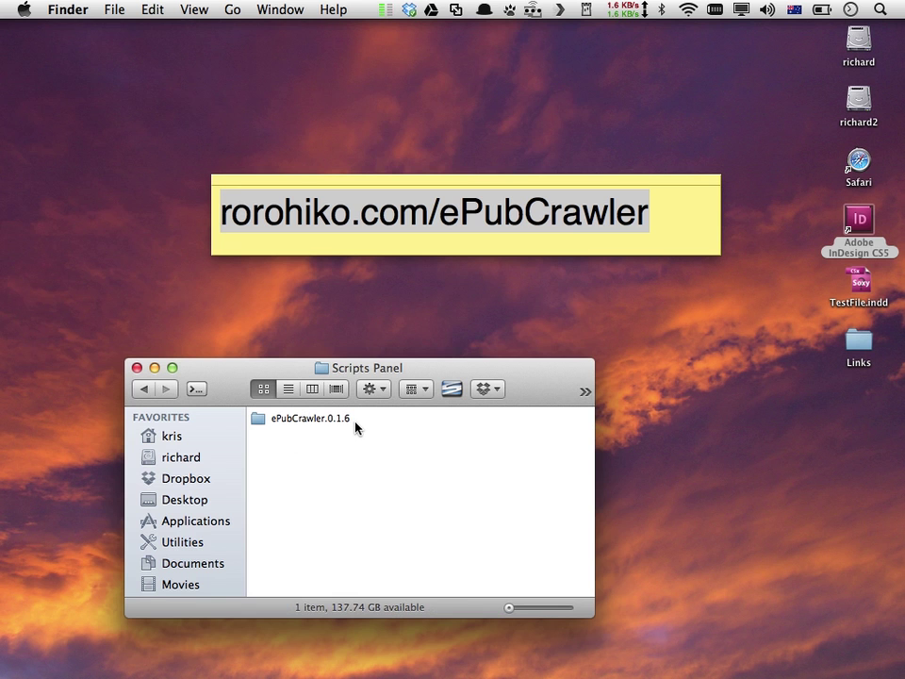
Back in InDesign, expand the User scripts folder to reveal ePubCrawler.0.1.6 and .DS_Store.
key(super+Tab)
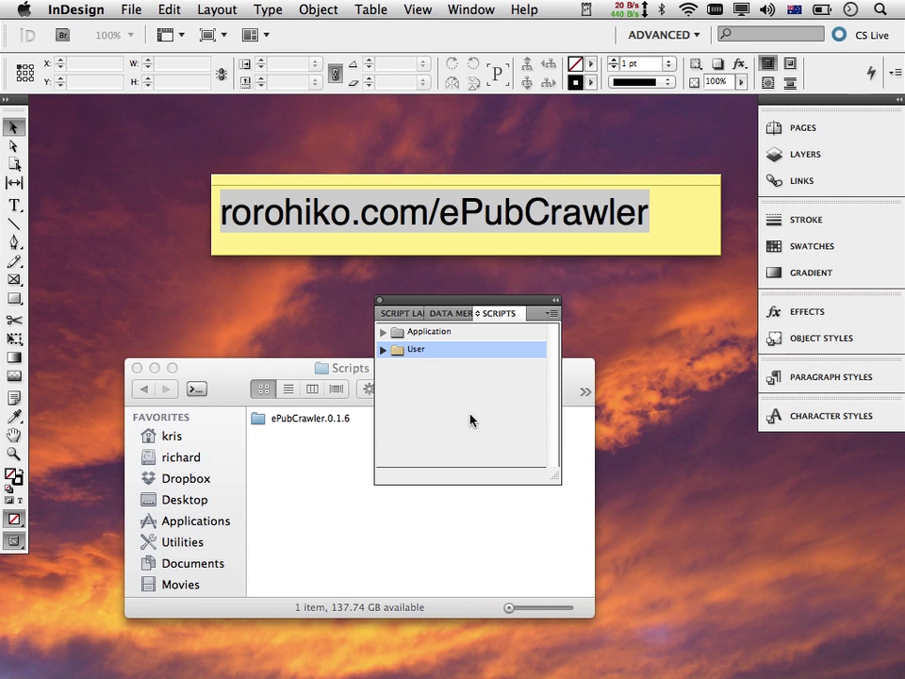
click(384, 353)
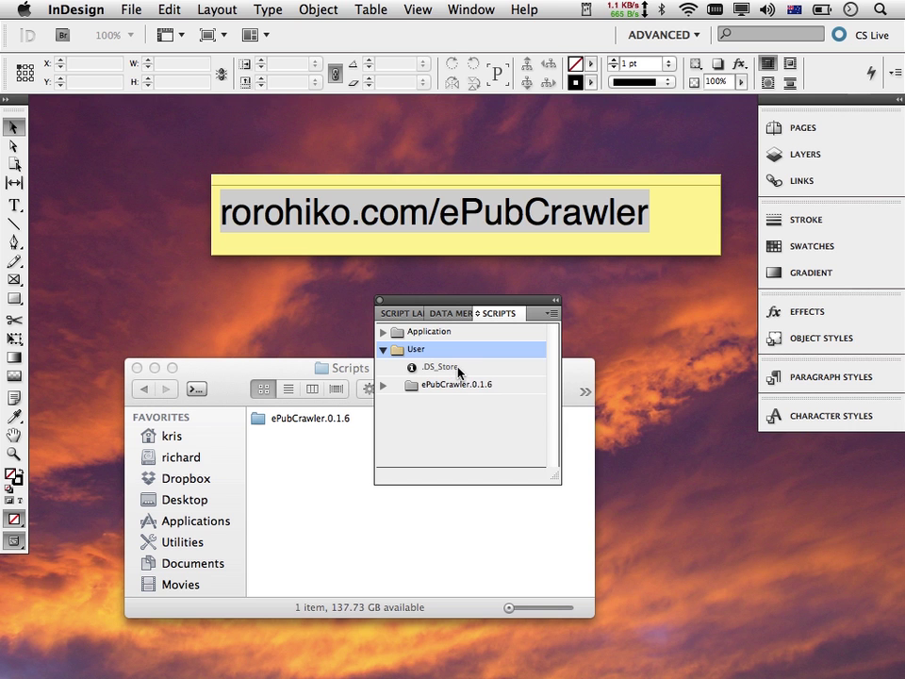
Delete the .DS_Store script file from the User scripts folder, confirming with Yes.
mouse_move(459, 373)
right_click(456, 368)
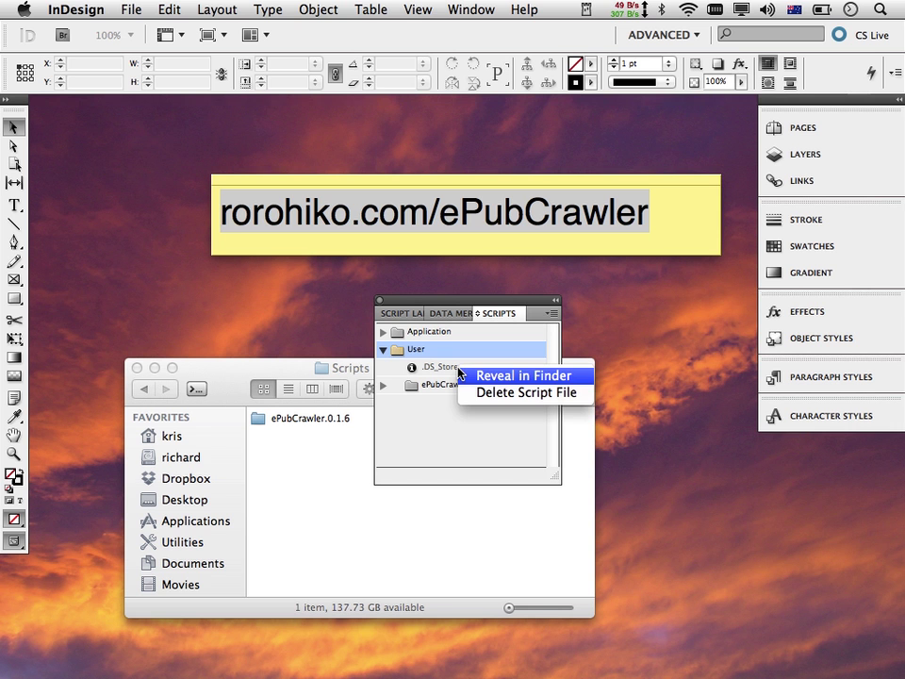
click(444, 369)
click(442, 371)
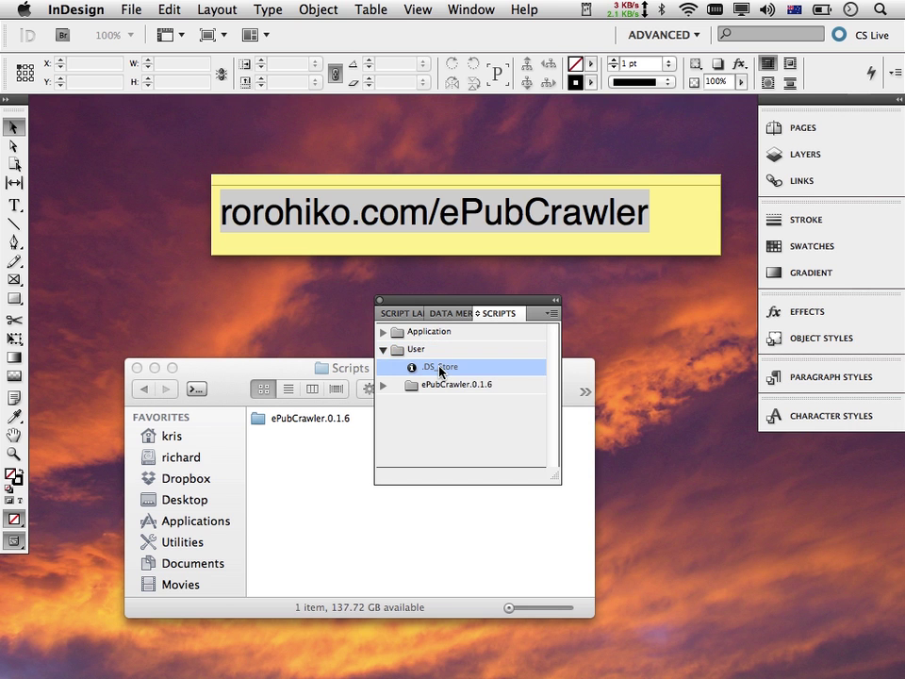
right_click(442, 371)
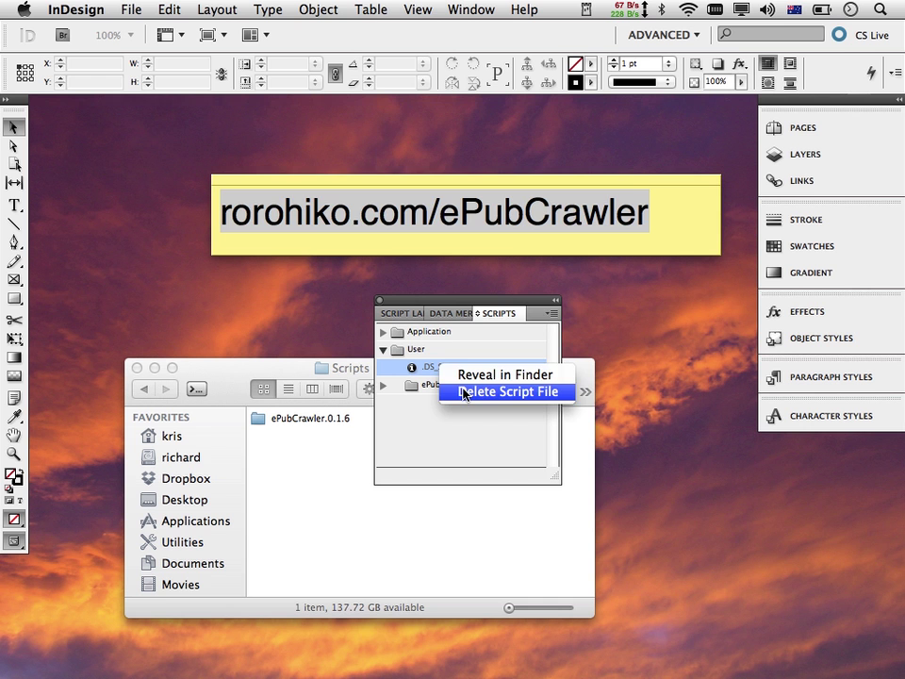
click(463, 392)
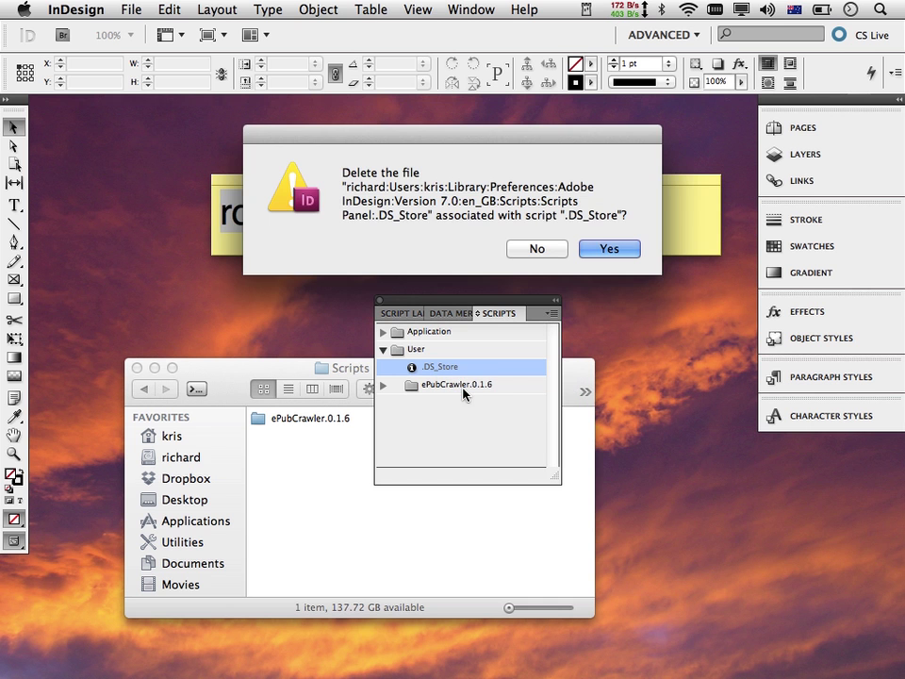
click(604, 250)
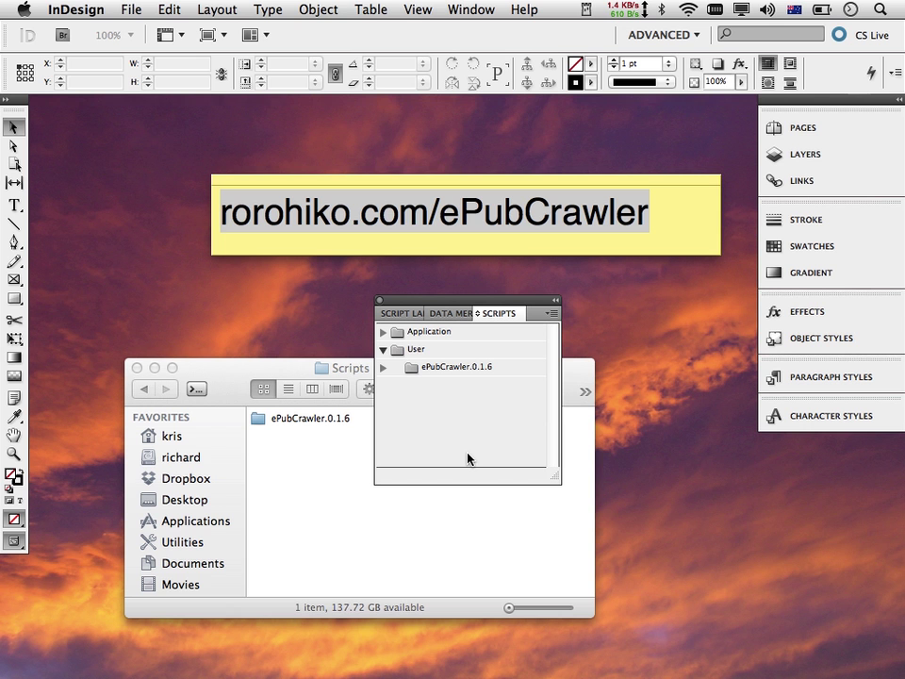
Expand ePubCrawler.0.1.6 and delete the .DS_Store file inside it.
click(382, 368)
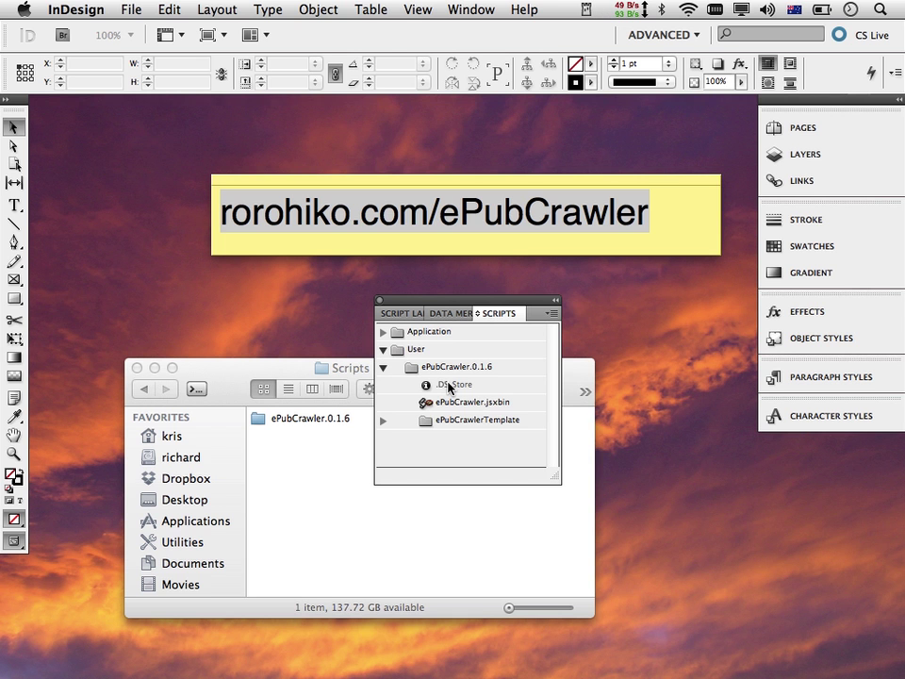
mouse_move(448, 383)
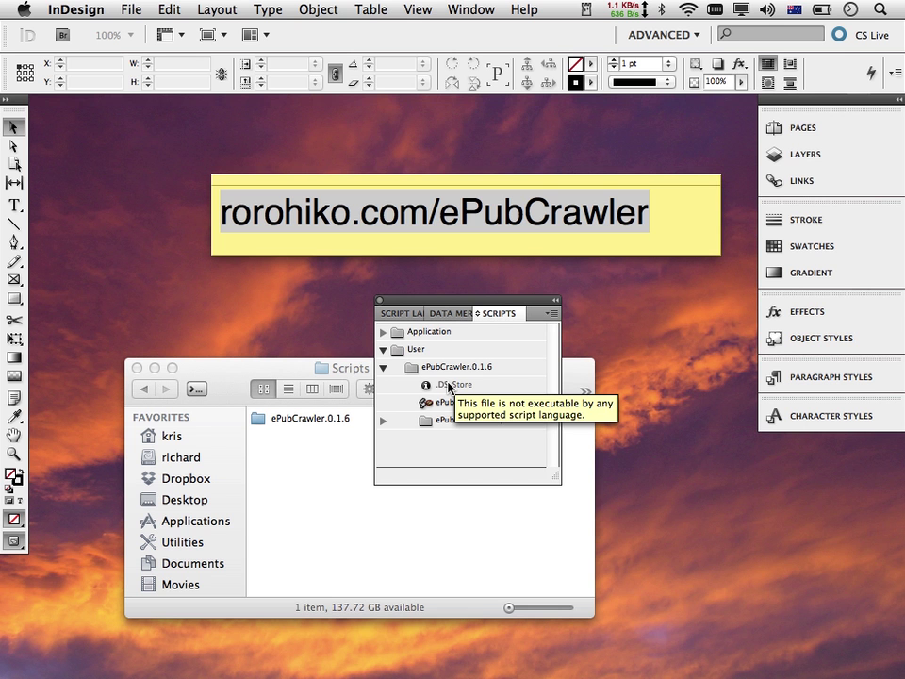
click(448, 386)
right_click(449, 385)
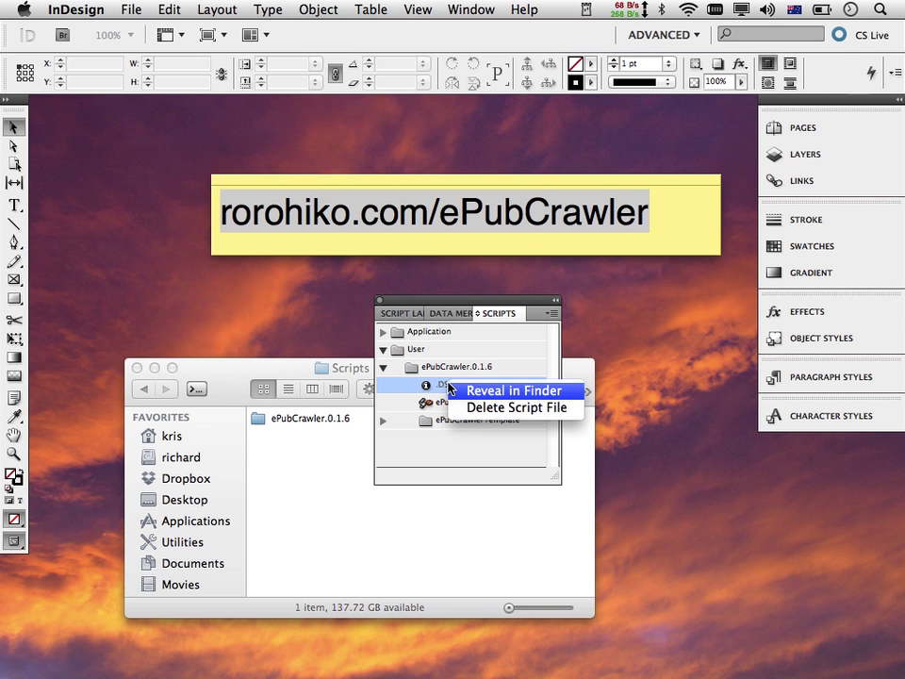
click(469, 409)
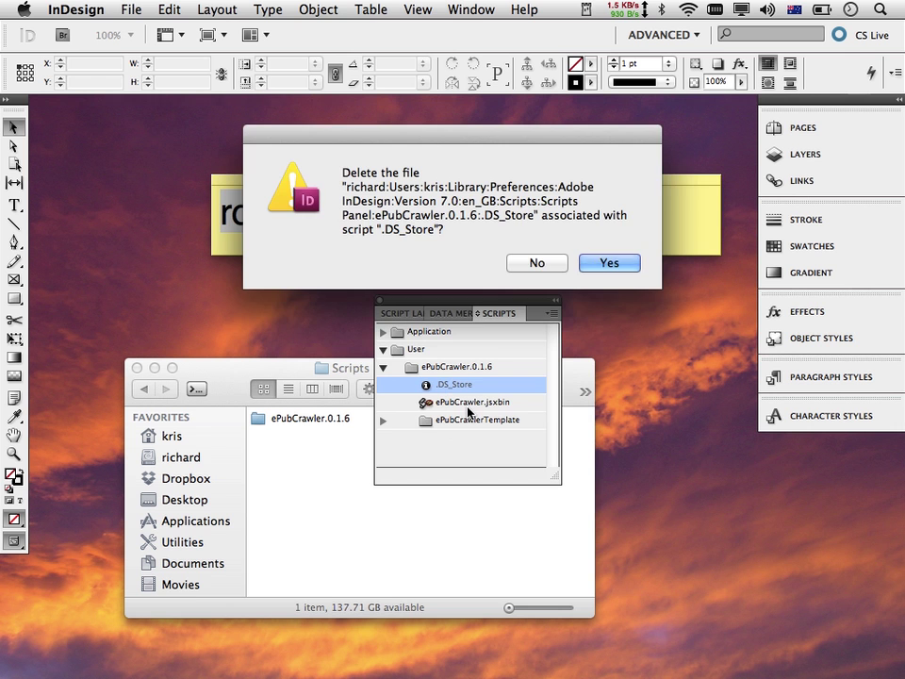
click(608, 261)
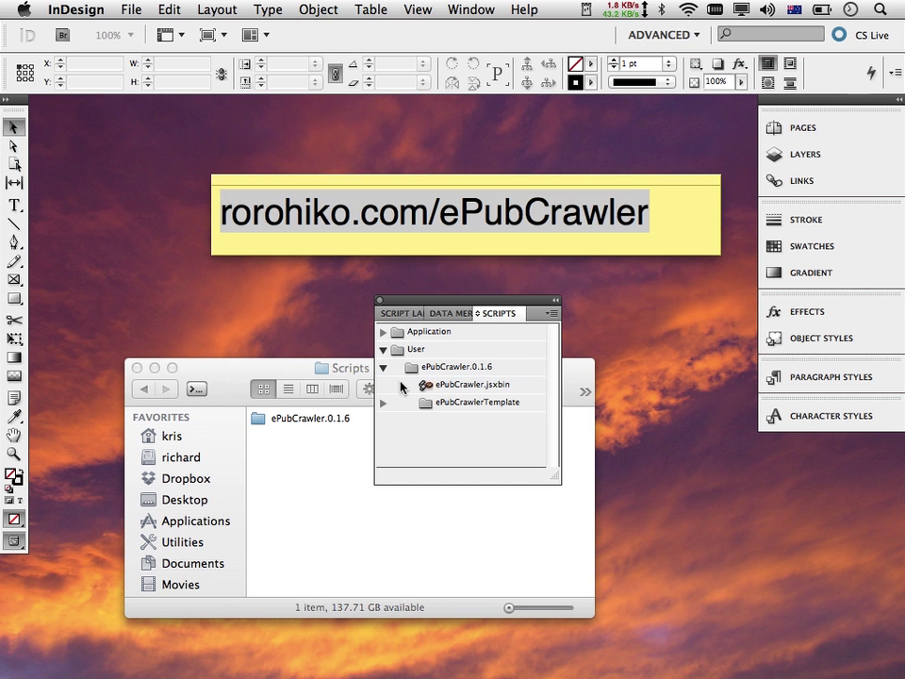